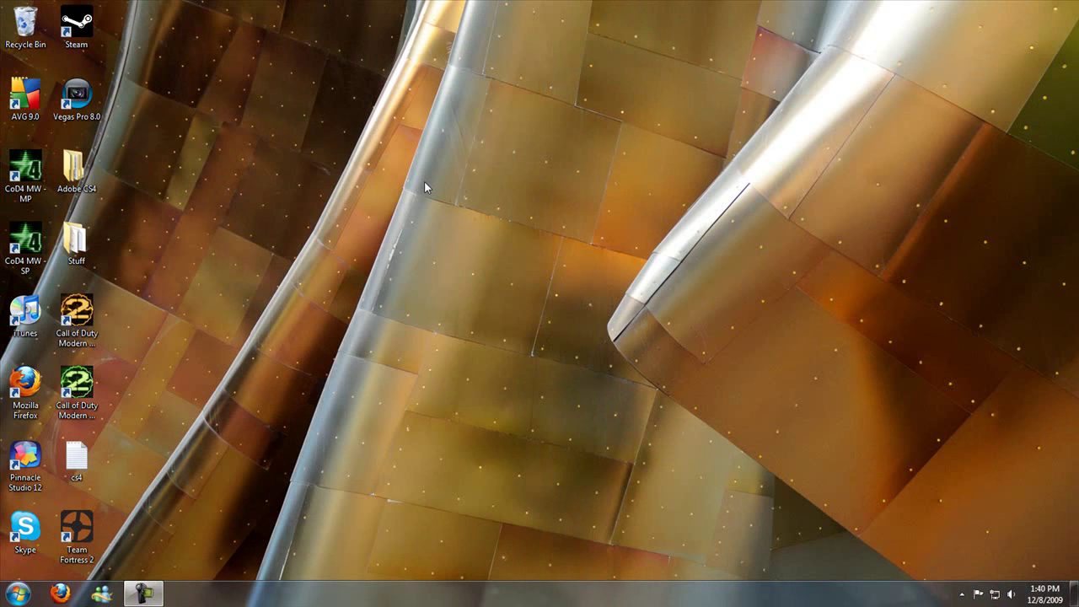
- From the Start menu, open Control Panel's Adjust screen resolution page showing 1600 × 900
right_click(424, 181)
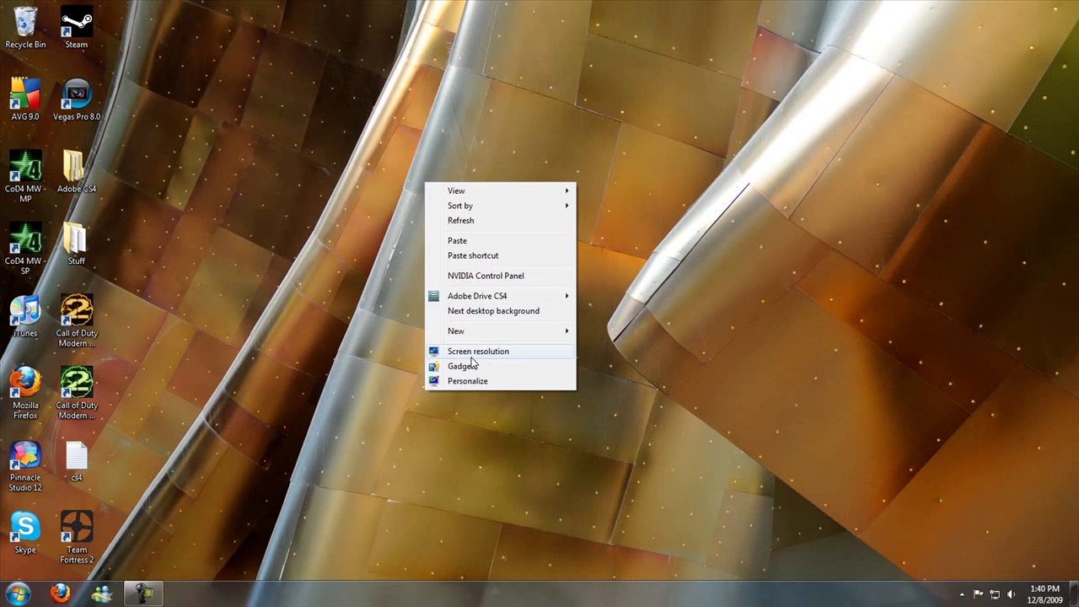
left_click(327, 305)
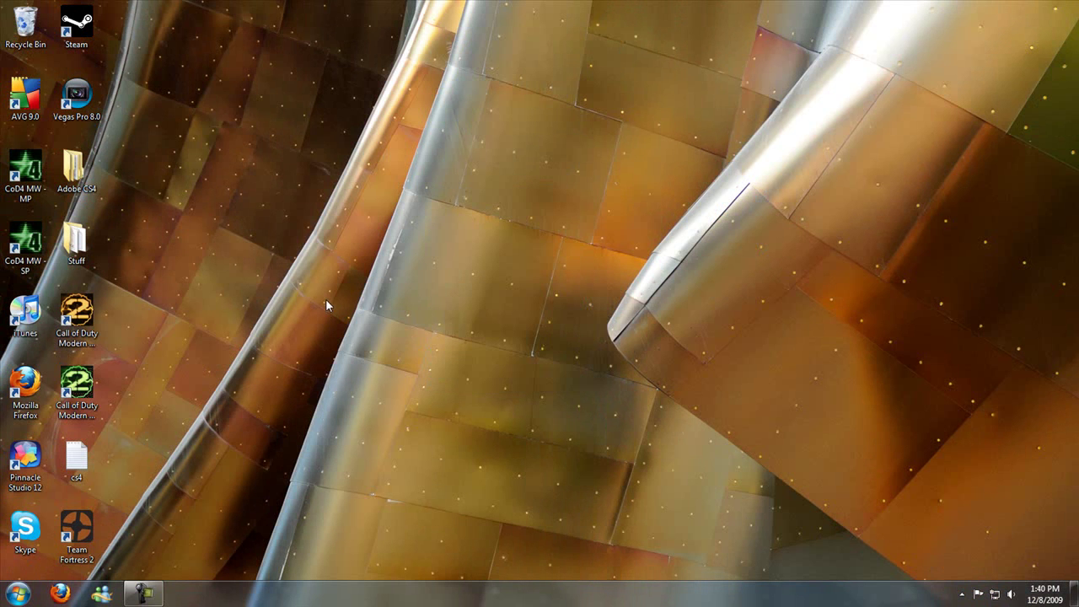
left_click(19, 592)
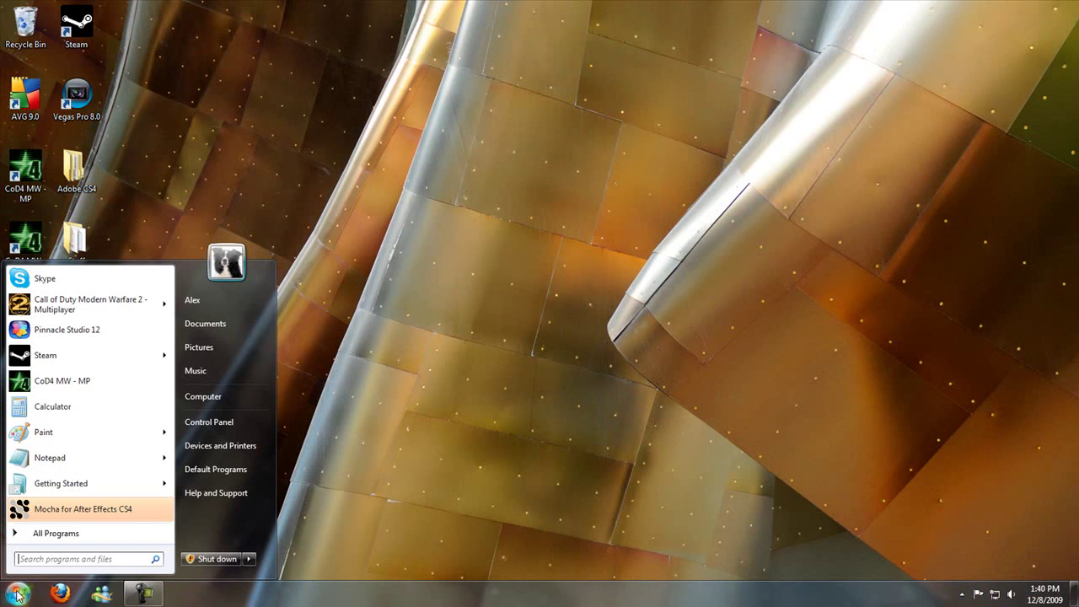
left_click(205, 425)
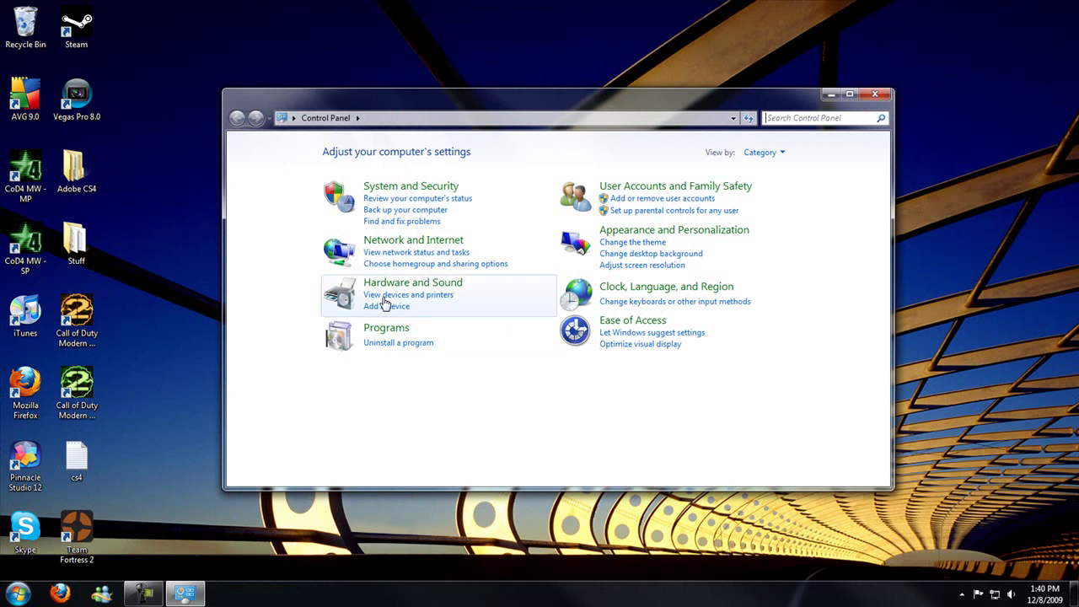
left_click(642, 266)
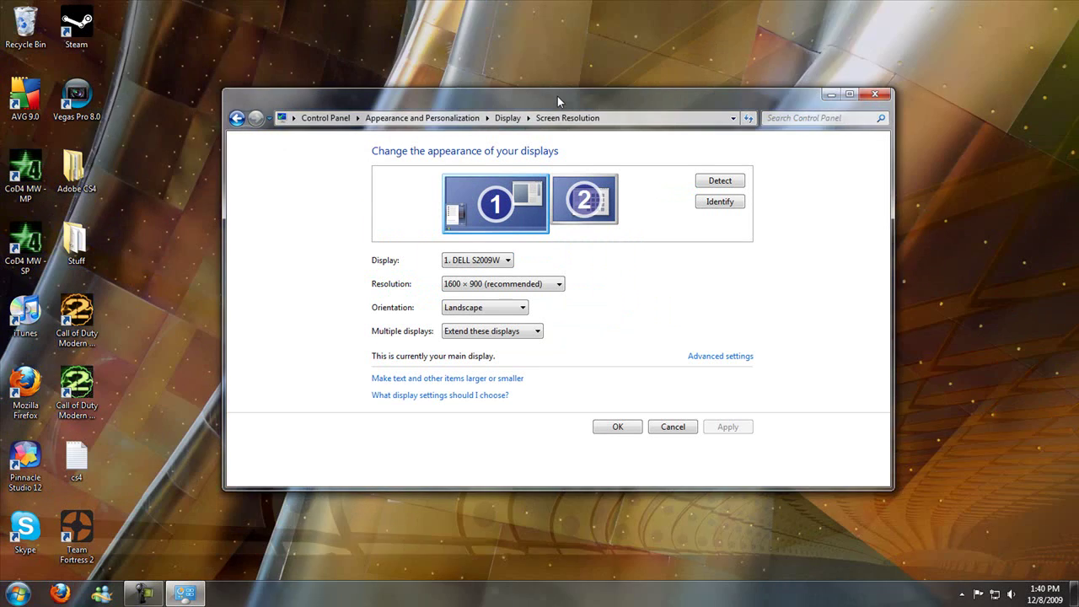
- Move the Screen Resolution window and try lowering monitor 1 to 800 × 600
left_click_drag(557, 97, 533, 79)
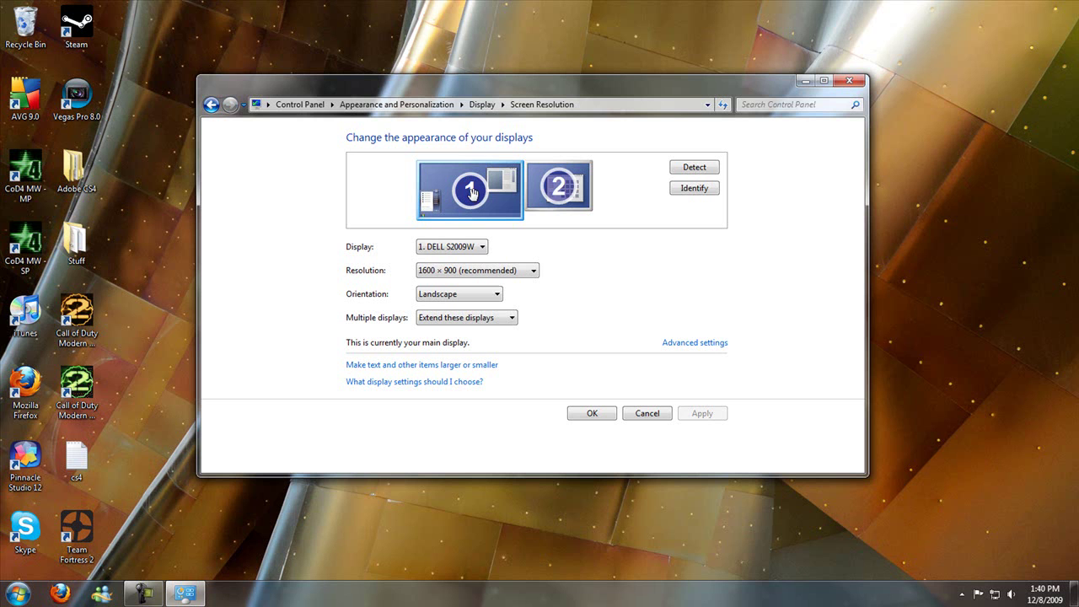
left_click(562, 187)
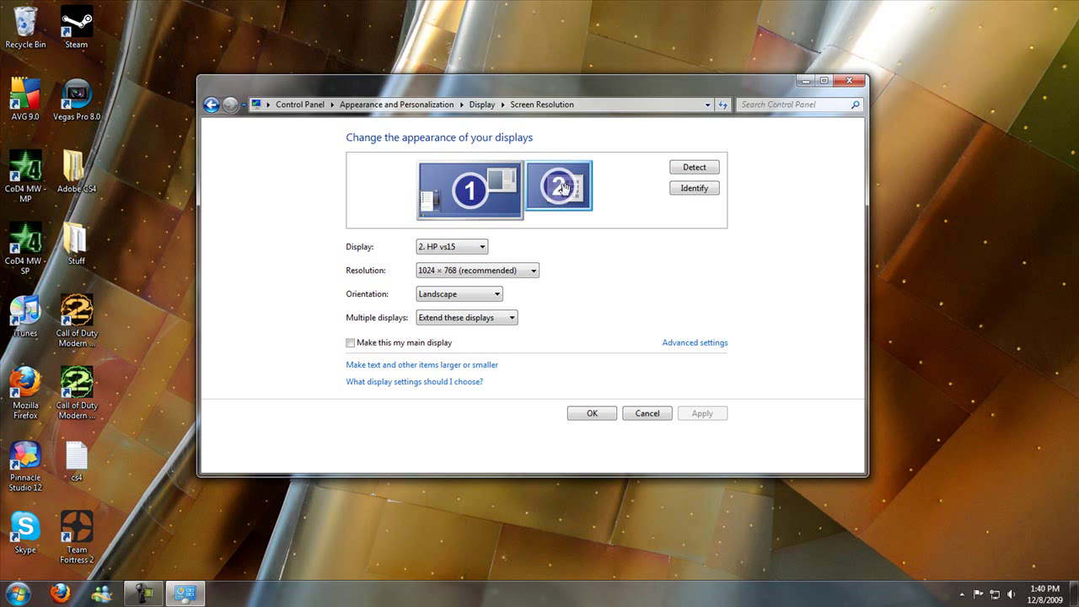
left_click(468, 193)
left_click(477, 271)
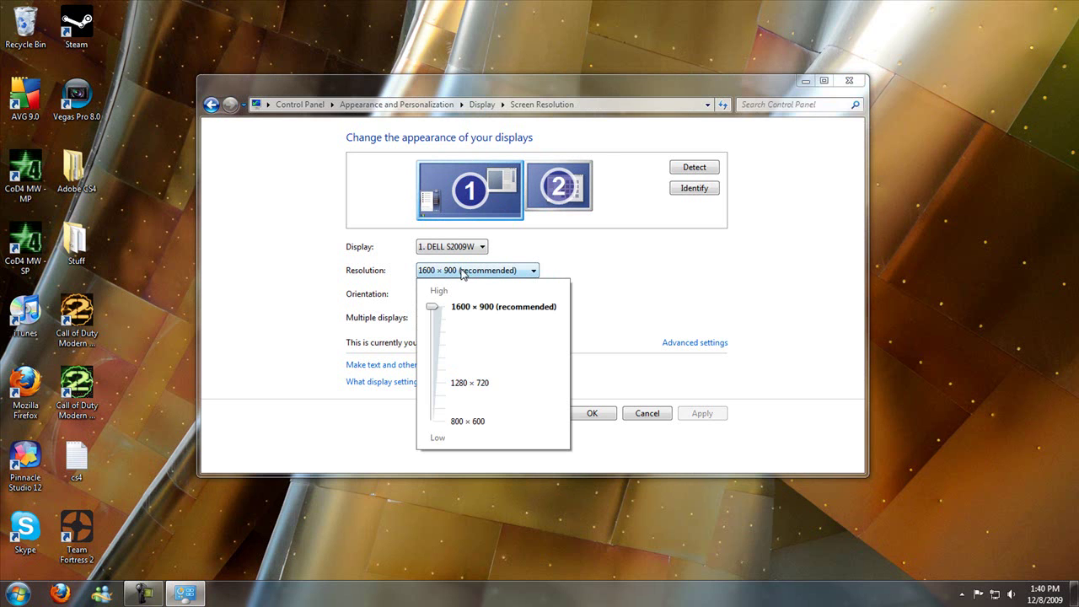
left_click_drag(431, 310, 434, 422)
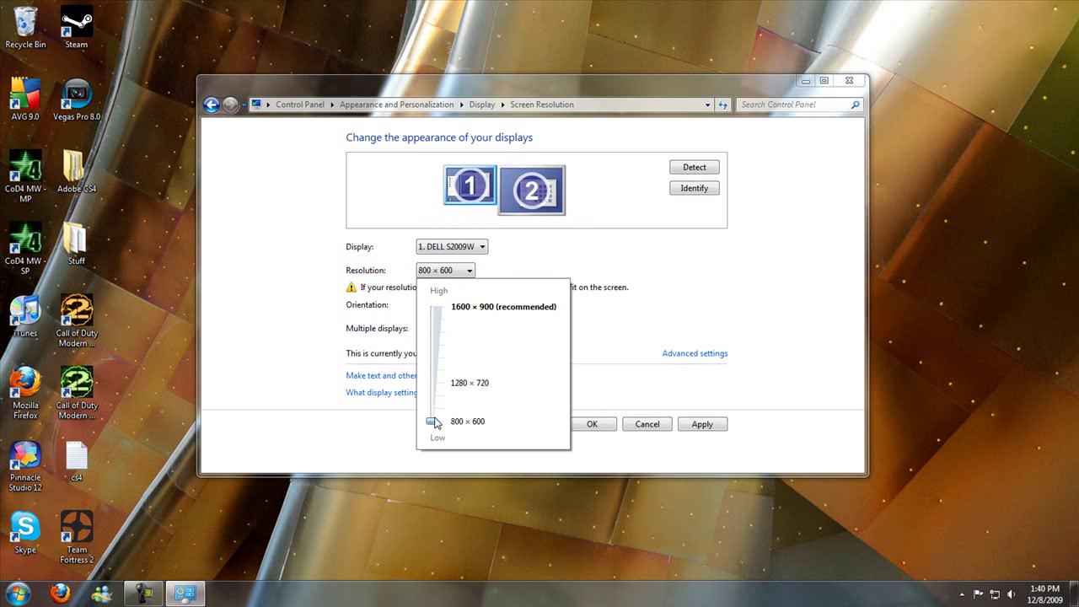
left_click(469, 249)
- Check monitor 2's resolution slider, then restore monitor 1 to 1600 × 900 (recommended)
left_click(523, 201)
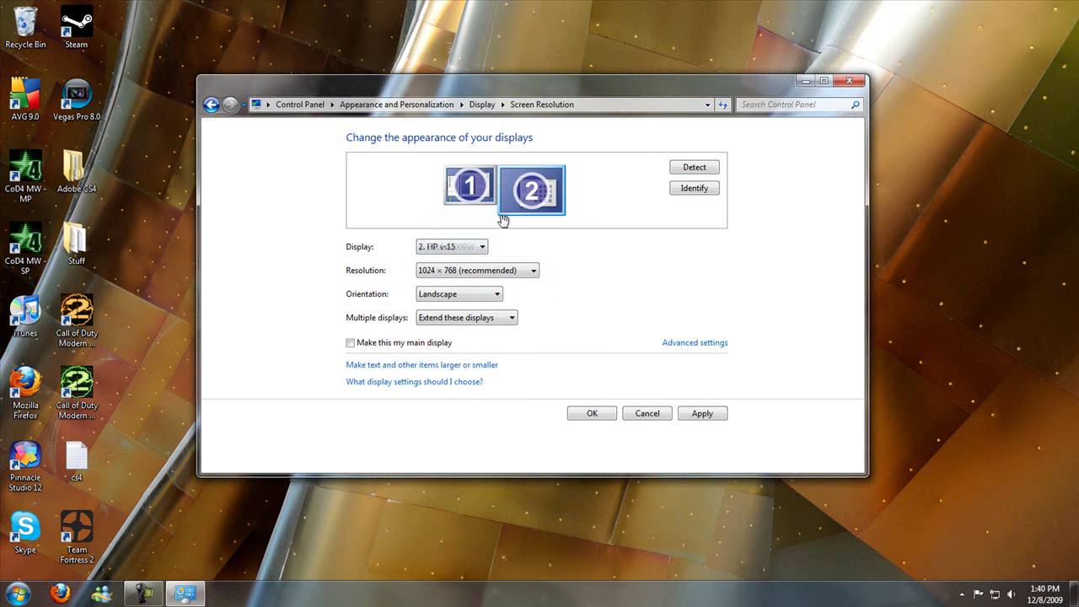
left_click(449, 270)
left_click_drag(433, 308, 436, 362)
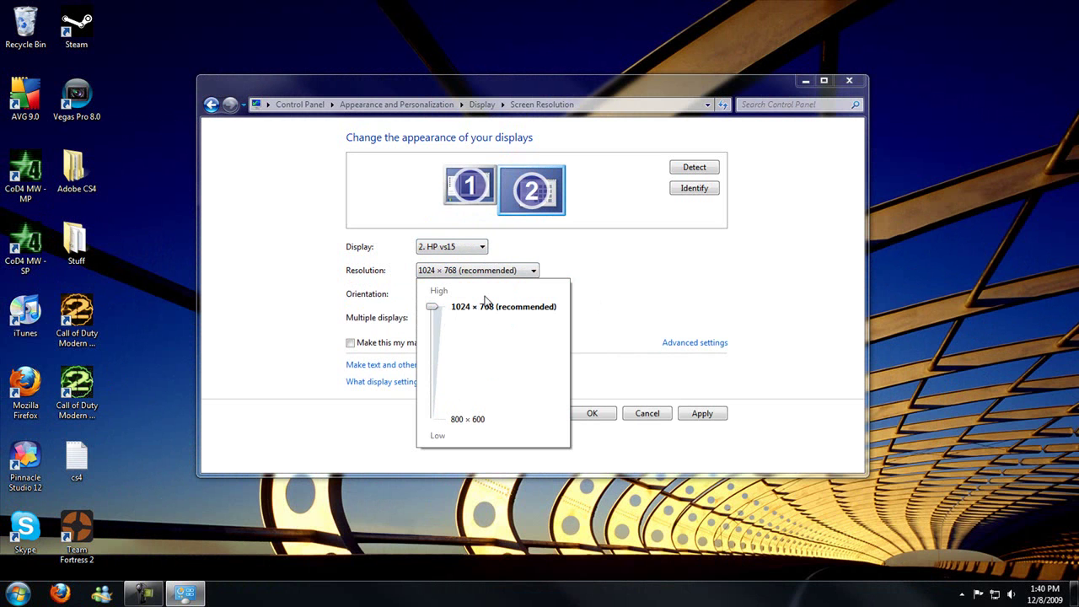
left_click(455, 224)
left_click(470, 202)
left_click(447, 271)
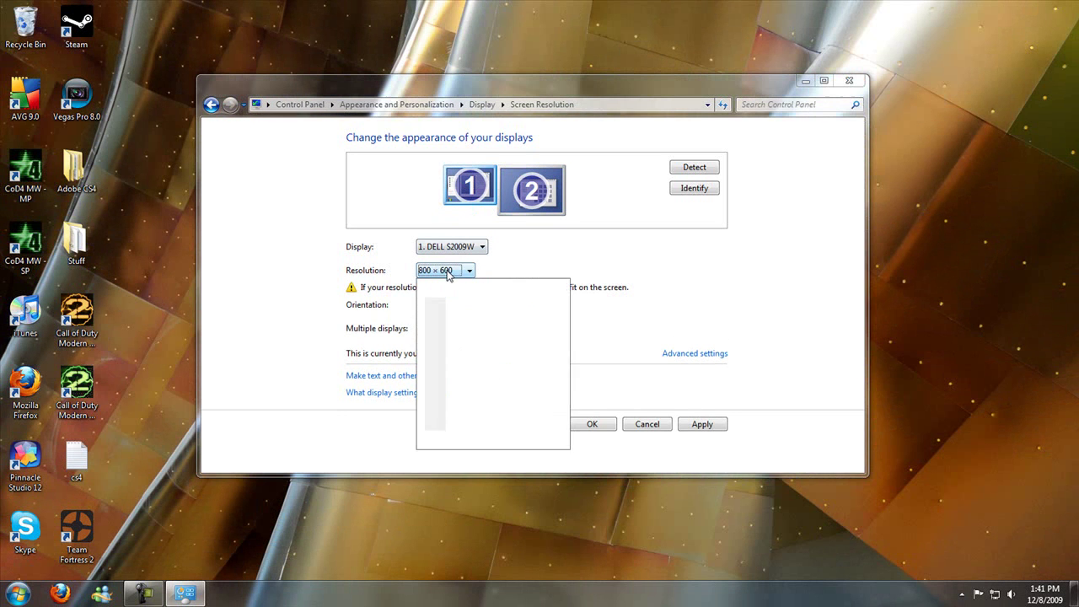
left_click_drag(431, 419, 432, 311)
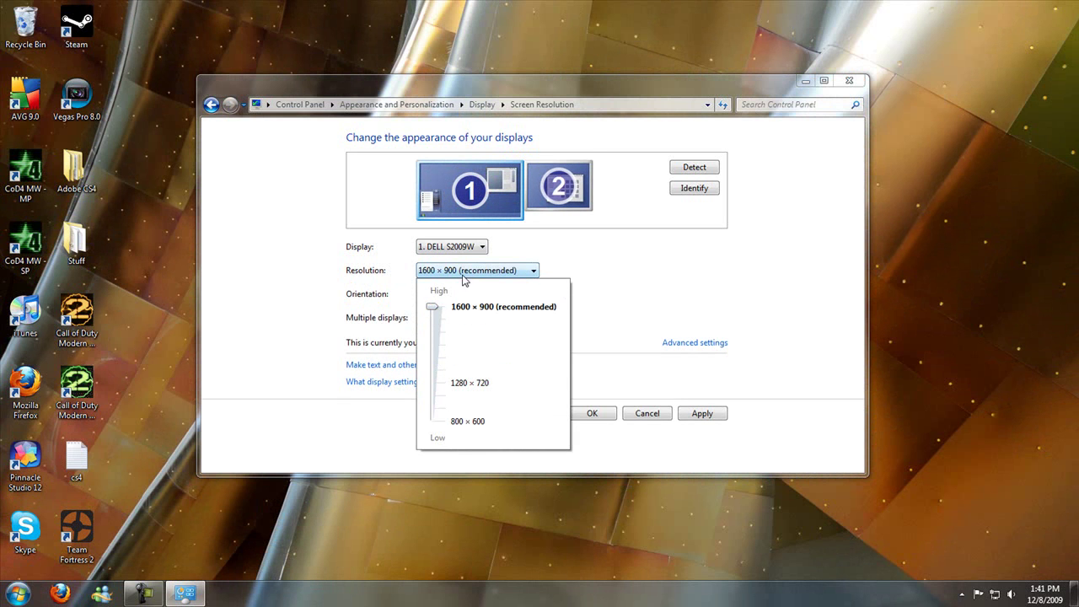
left_click(464, 275)
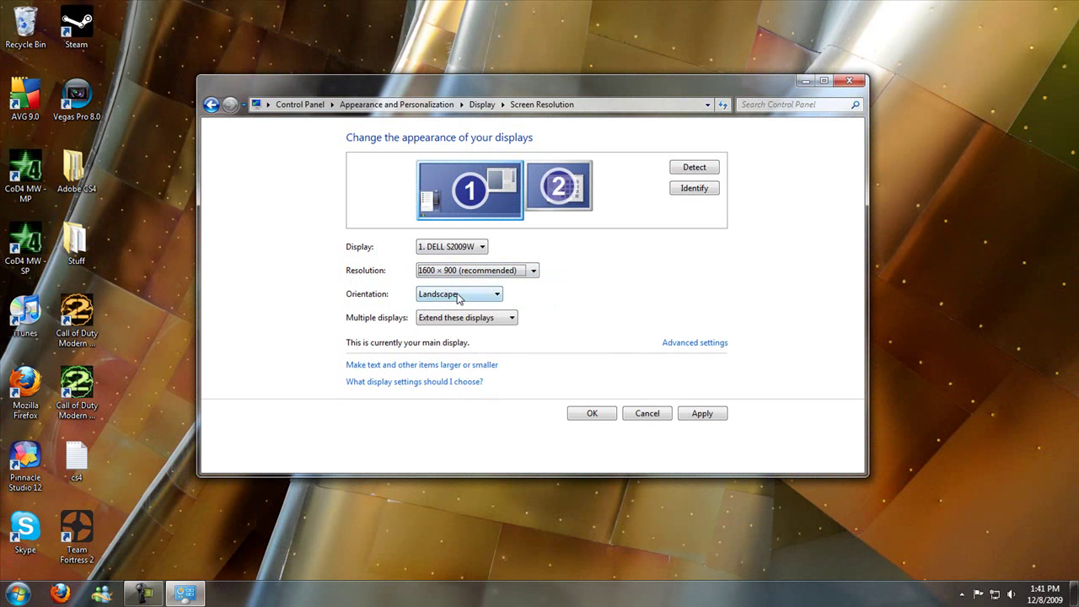
left_click(459, 295)
left_click(459, 297)
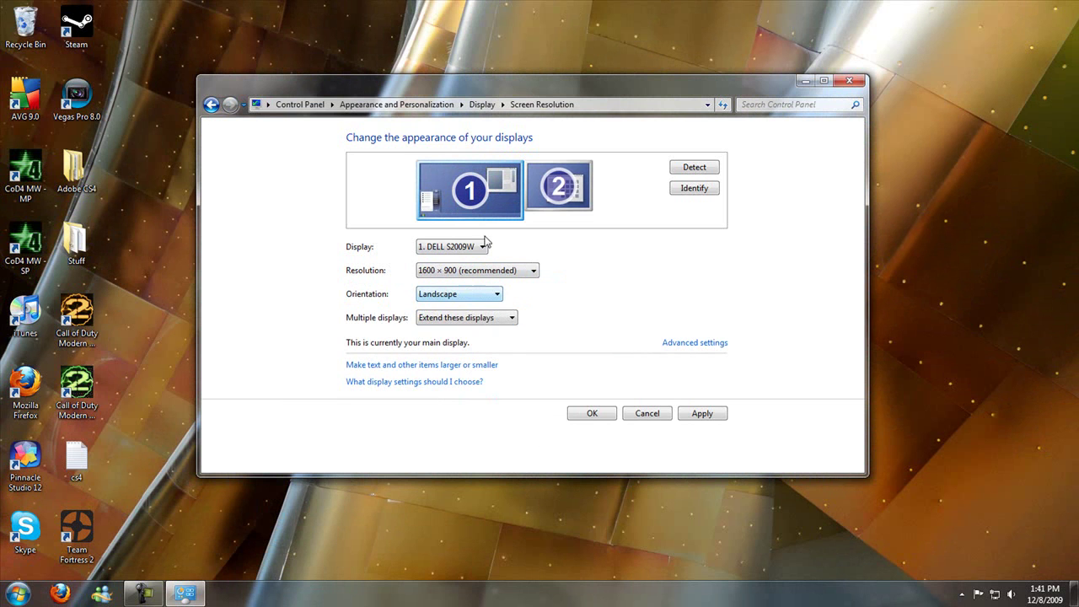
left_click(552, 186)
left_click(457, 296)
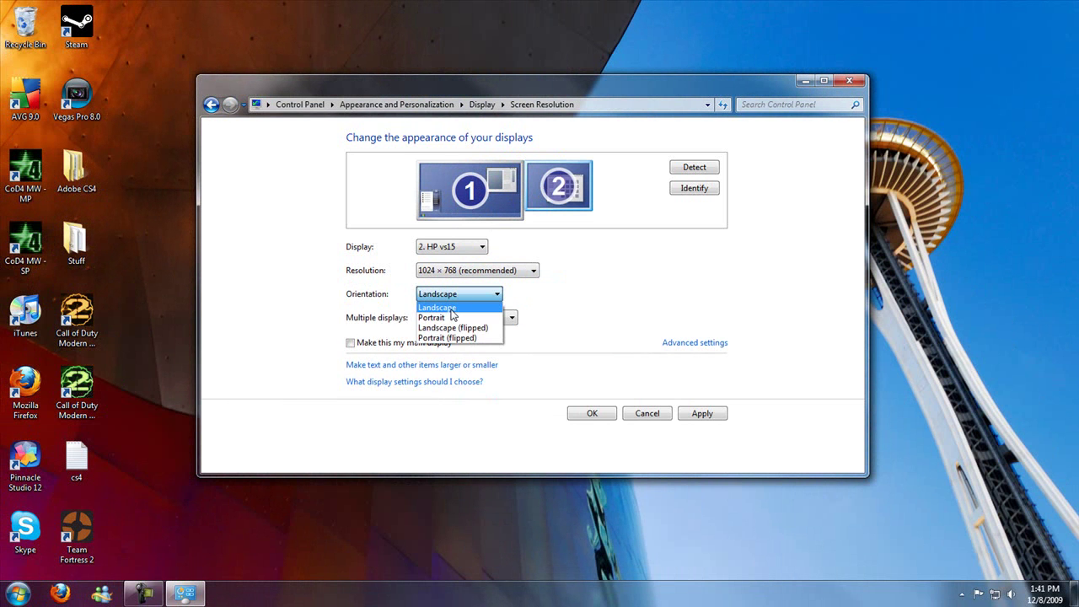
left_click(453, 309)
left_click(487, 206)
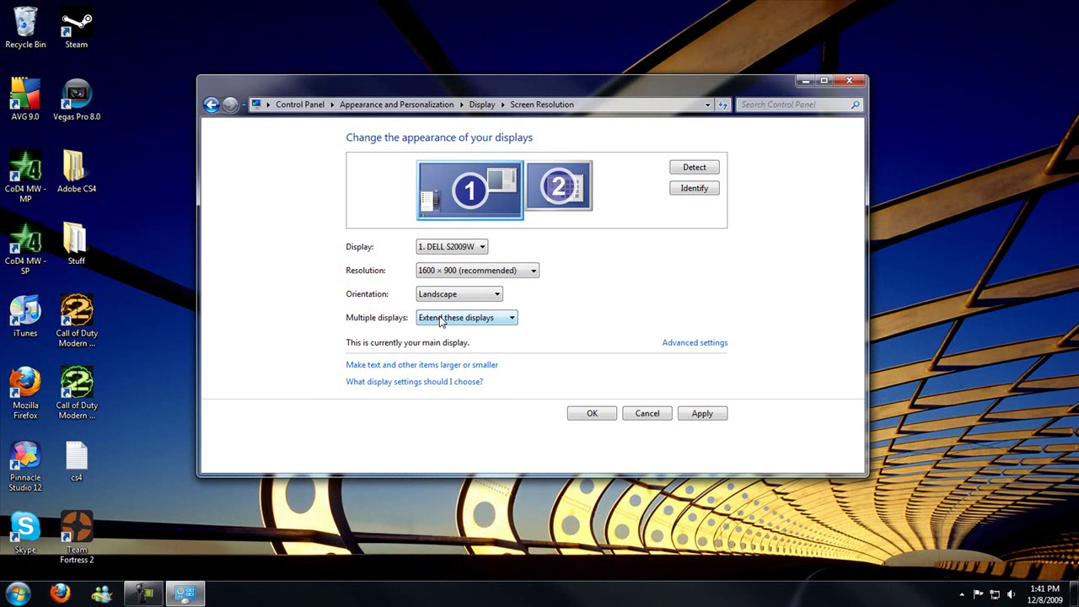
left_click(470, 320)
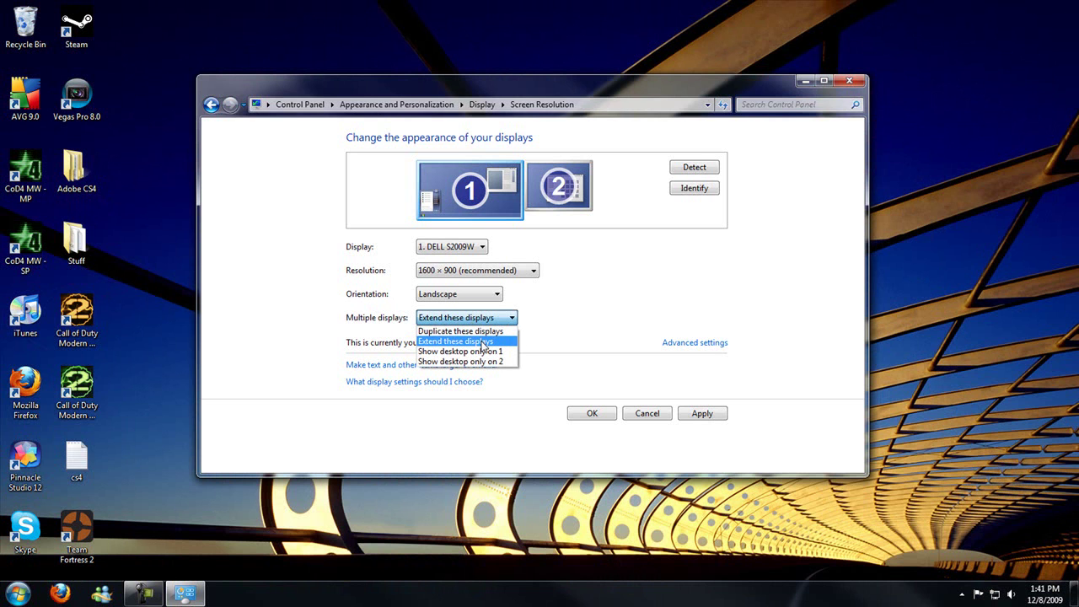
left_click(483, 343)
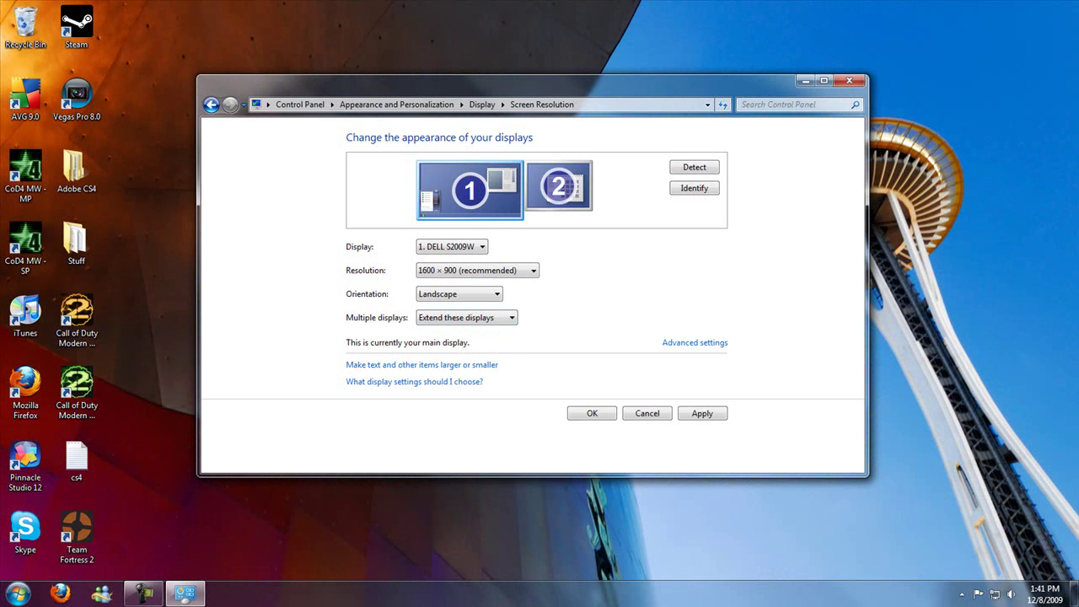
left_click_drag(596, 89, 444, 92)
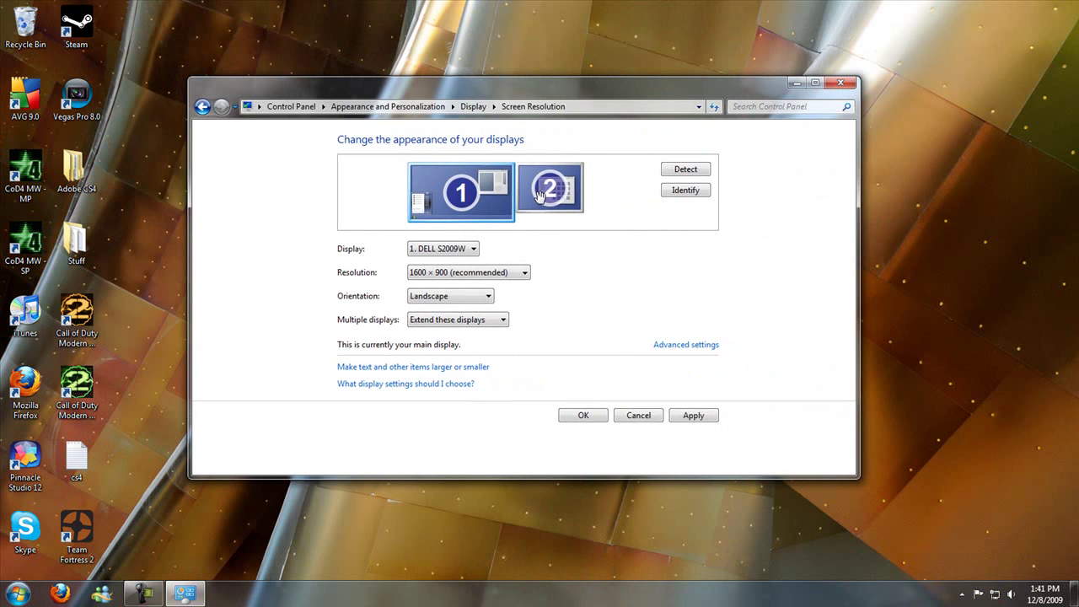
left_click(466, 320)
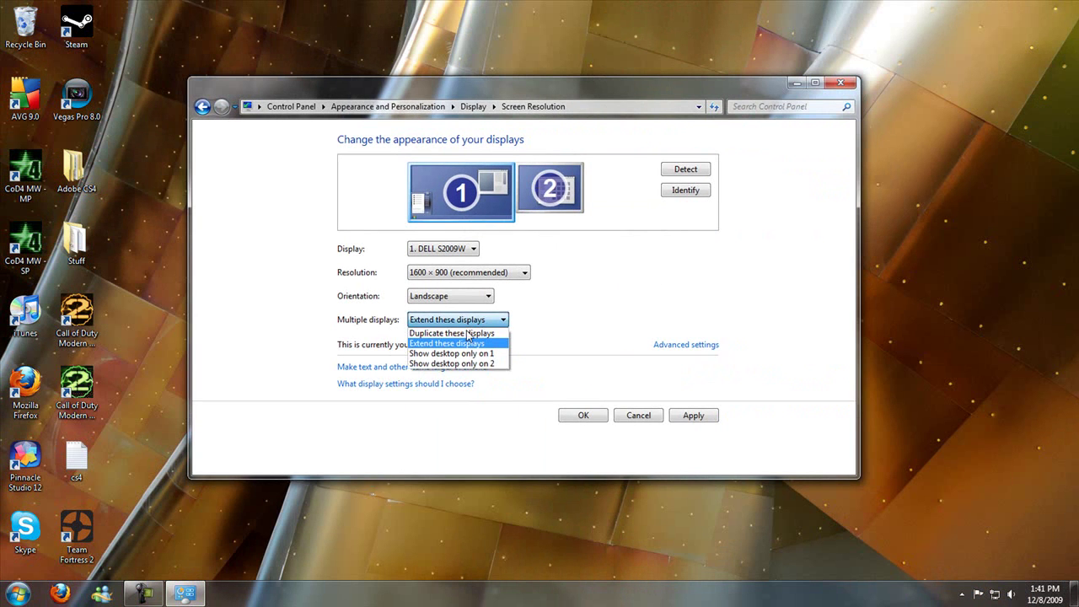
left_click(468, 333)
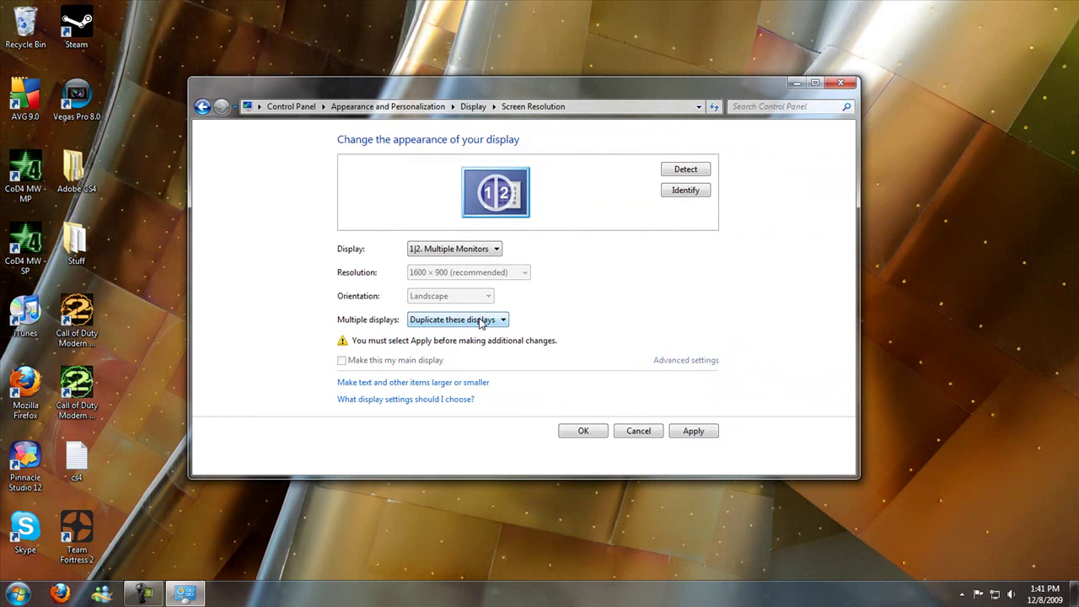
left_click(482, 322)
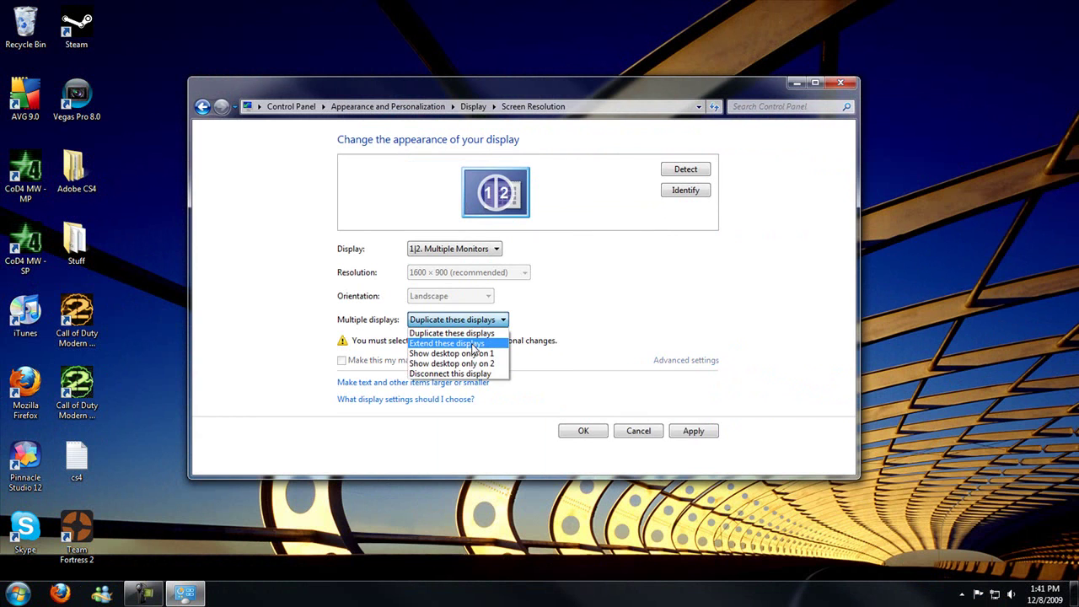
left_click(473, 344)
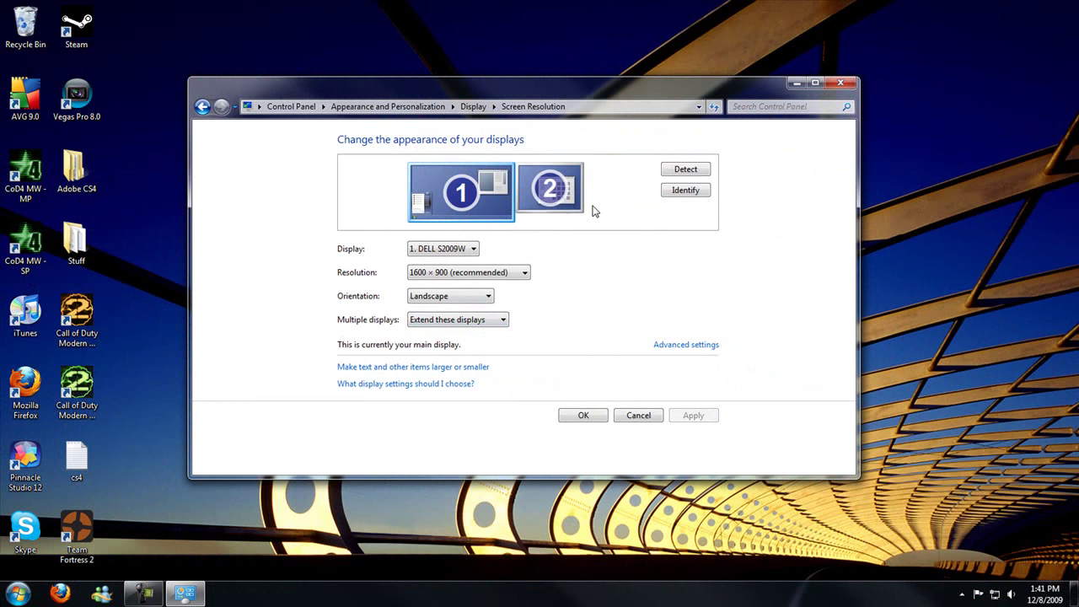
left_click(682, 194)
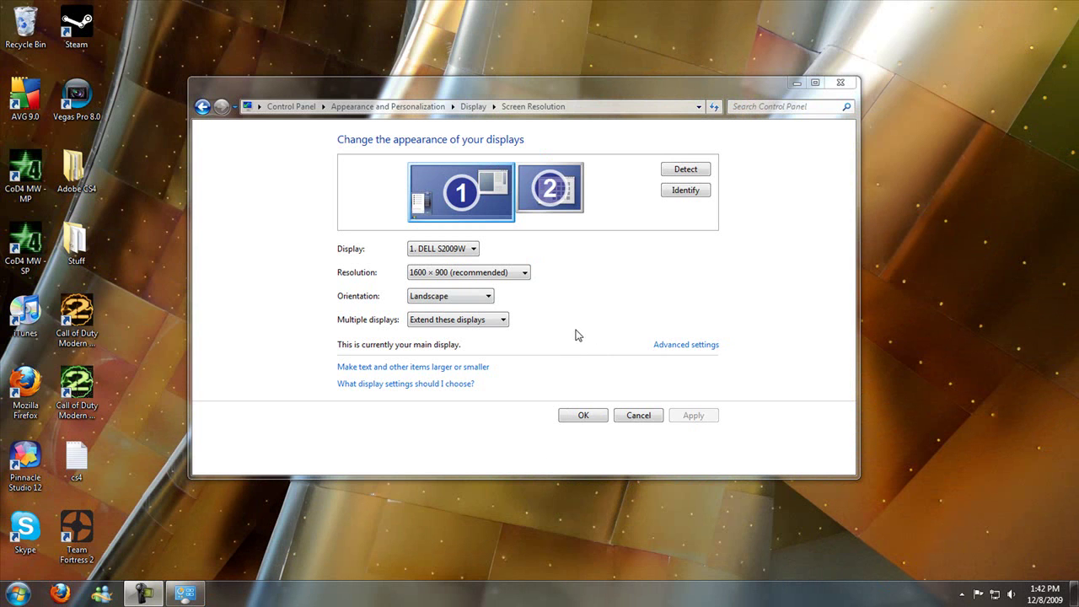
left_click(681, 347)
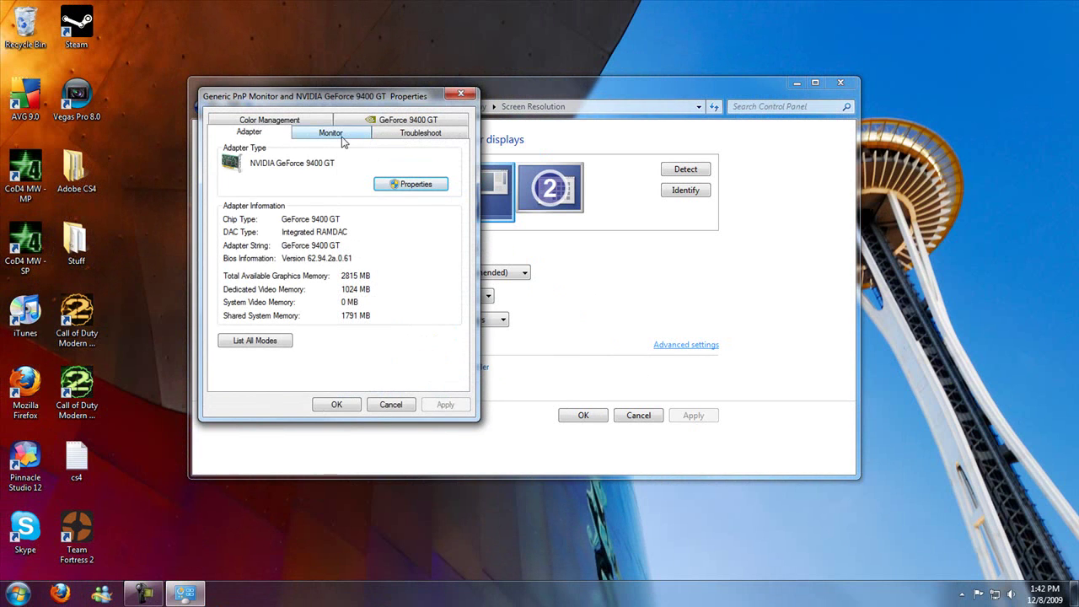
left_click(341, 137)
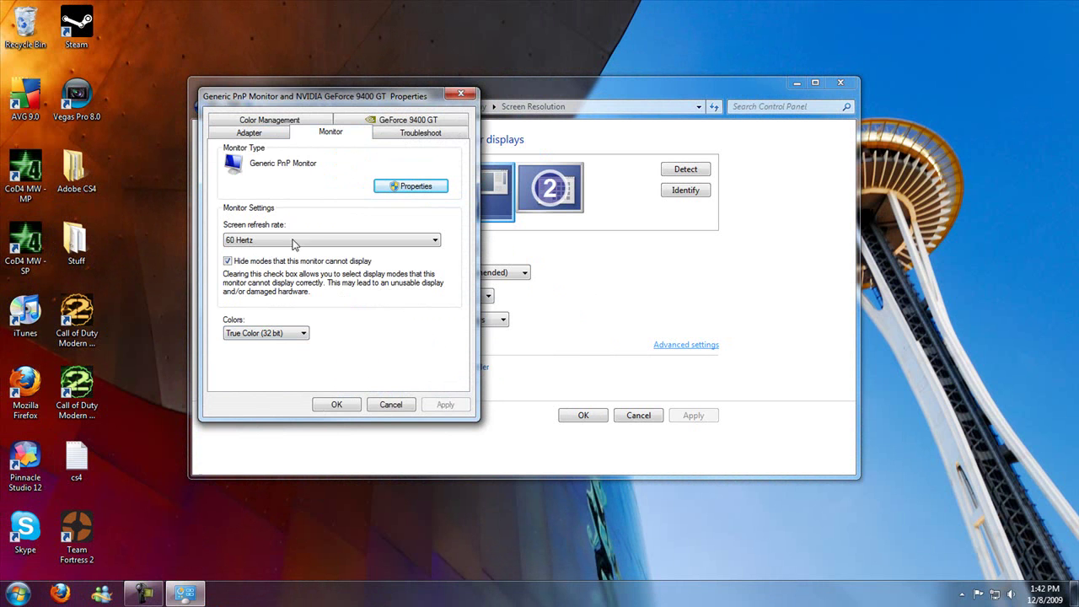
left_click(349, 406)
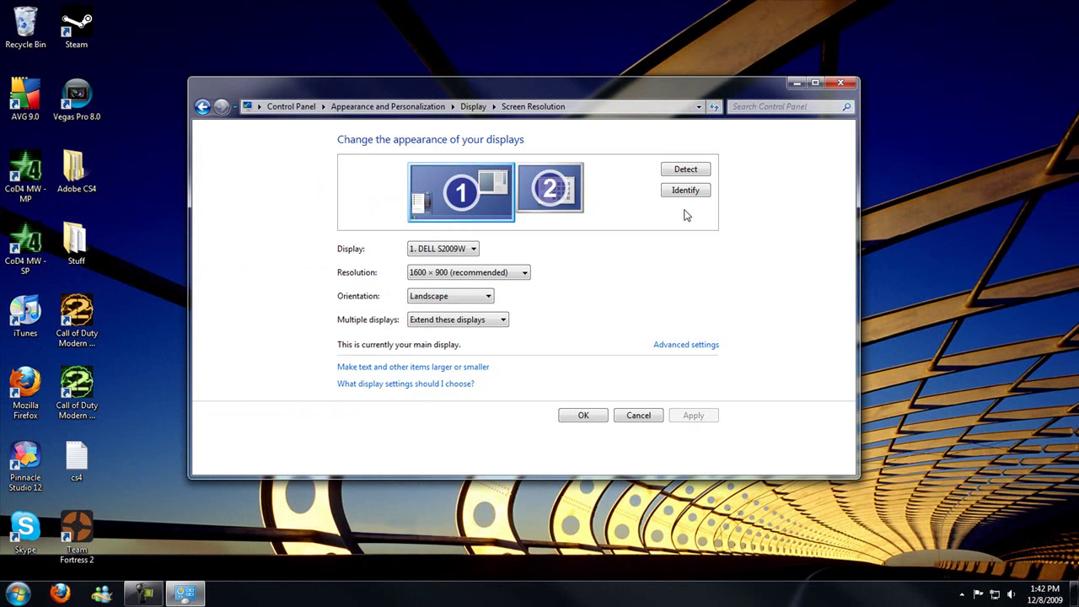
- Compare display 1 and display 2 settings by selecting each in turn
left_click(548, 192)
left_click(466, 193)
left_click(525, 188)
left_click(463, 192)
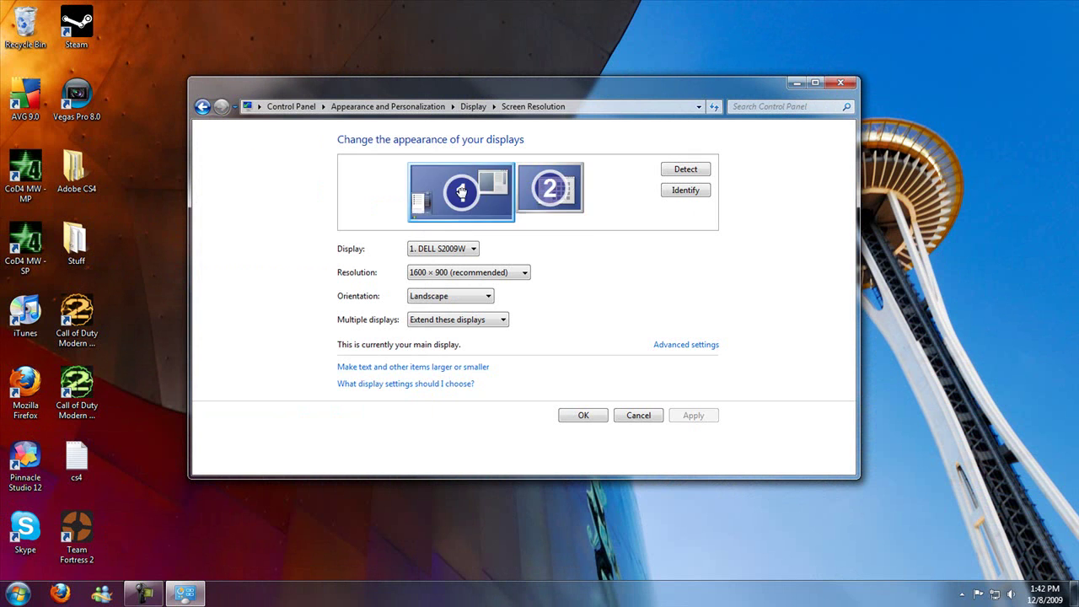
- Rearrange the monitor icons, ending with display 1 left and display 2 right
mouse_move(479, 196)
left_mouse_down()
mouse_move(590, 202)
mouse_move(615, 187)
mouse_move(477, 199)
left_mouse_up()
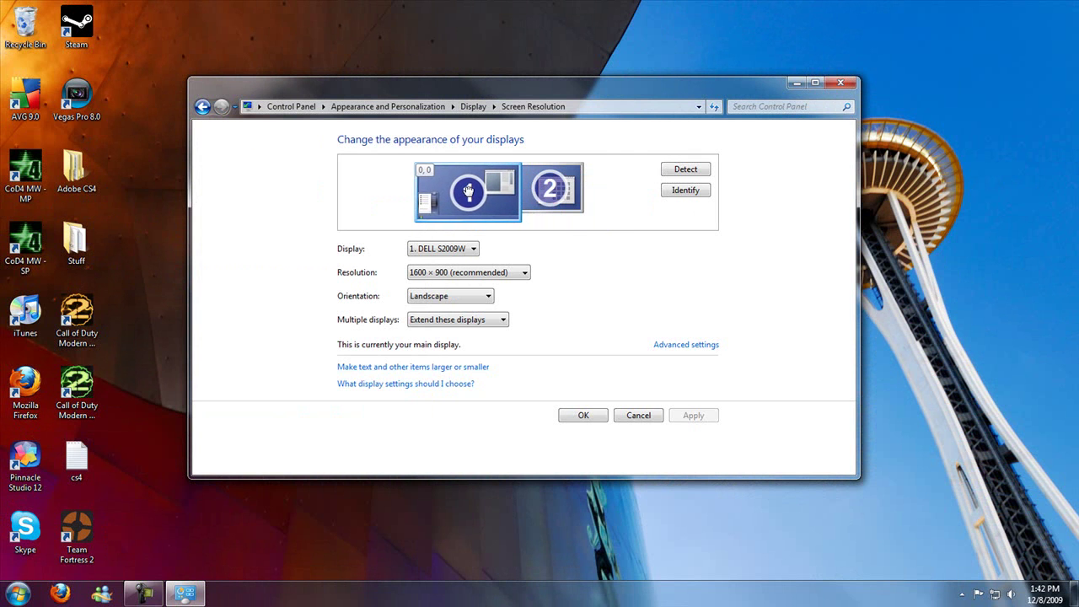
mouse_move(432, 90)
left_mouse_down()
mouse_move(153, 97)
mouse_move(9, 82)
mouse_move(813, 84)
mouse_move(2, 115)
mouse_move(425, 75)
left_mouse_up()
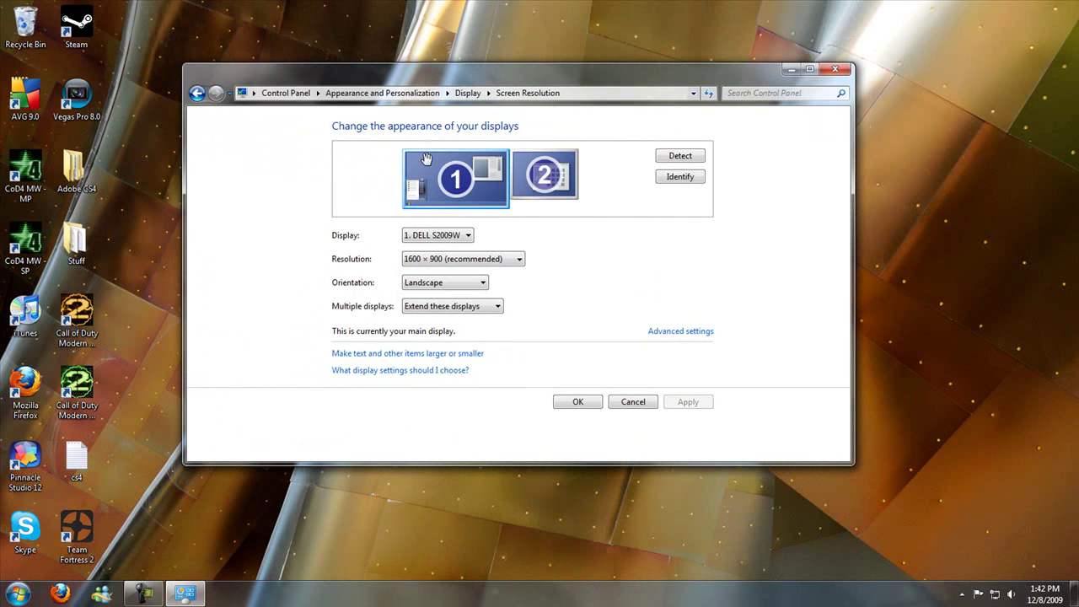
left_click_drag(455, 177, 628, 177)
left_click_drag(467, 75, 526, 79)
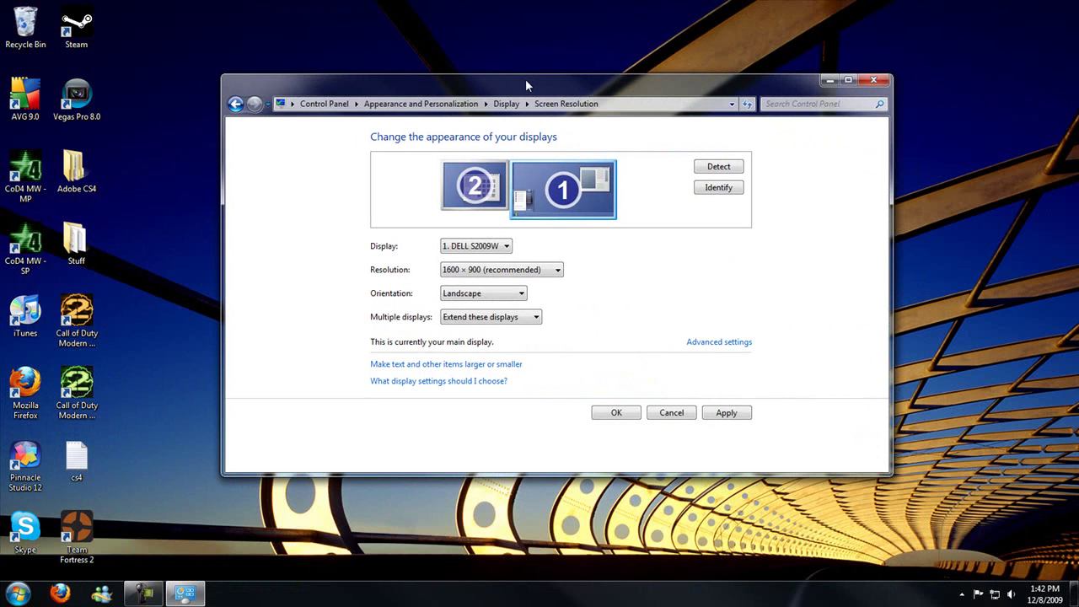
left_click_drag(564, 194, 439, 194)
left_click_drag(564, 196, 577, 193)
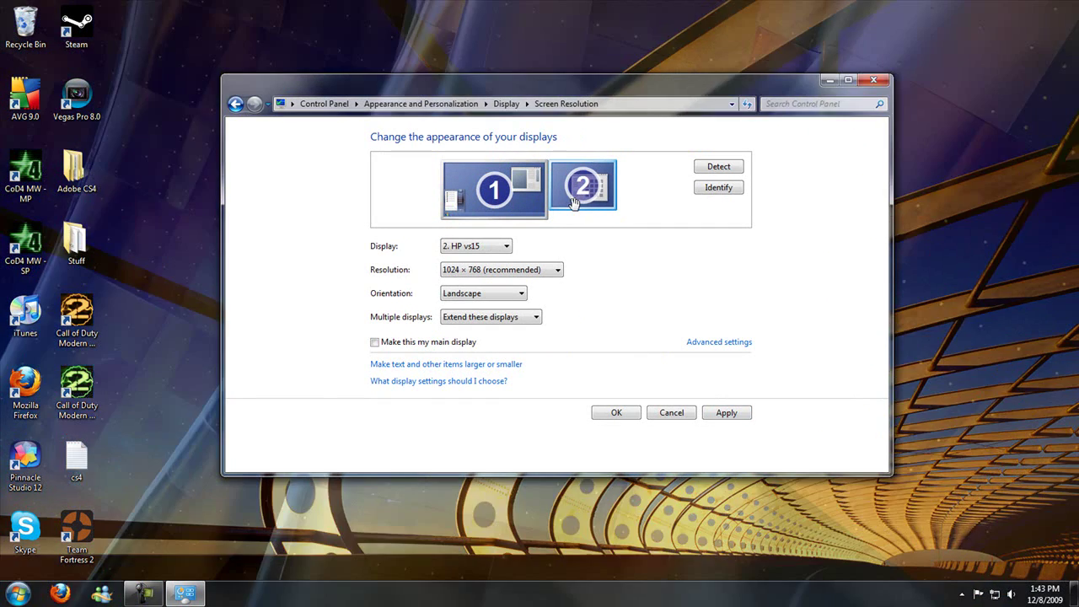
- Recheck each display's resolution, confirming the HP vs15 at 1024 × 768
left_click(544, 208)
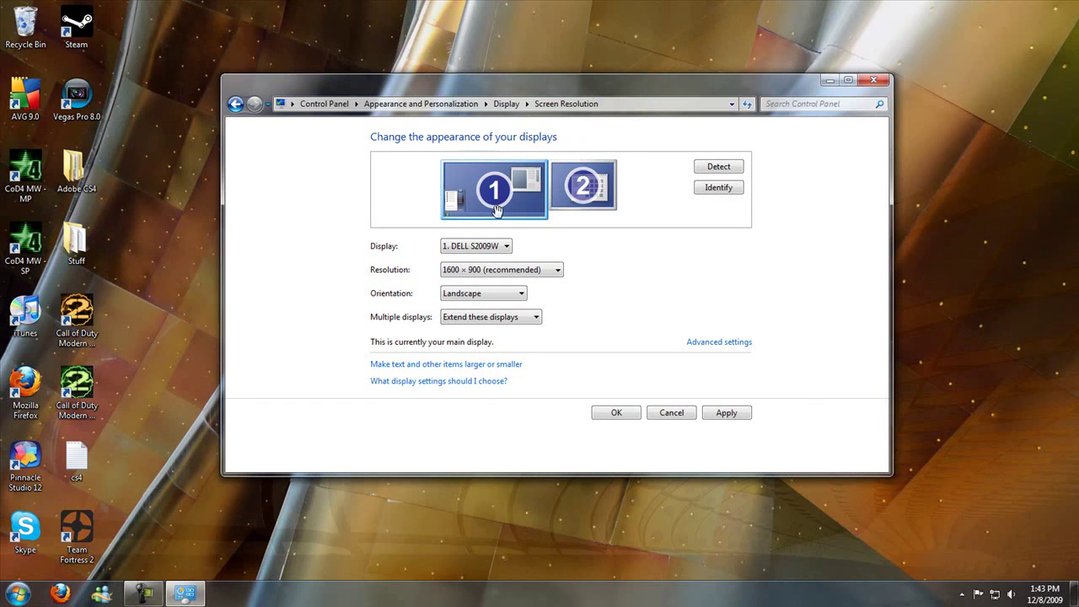
left_click(569, 202)
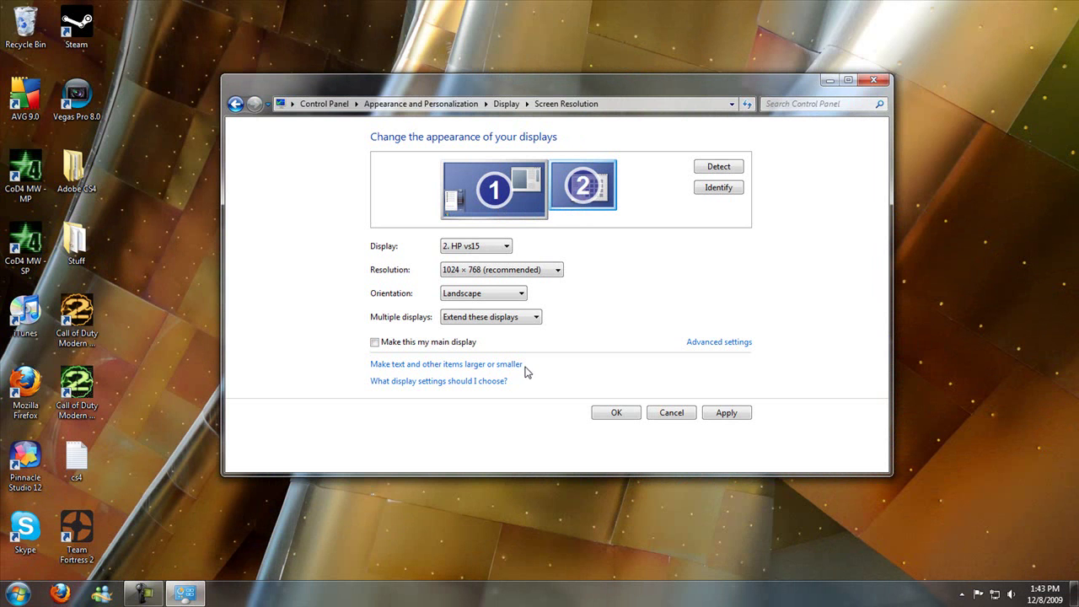
left_click(496, 192)
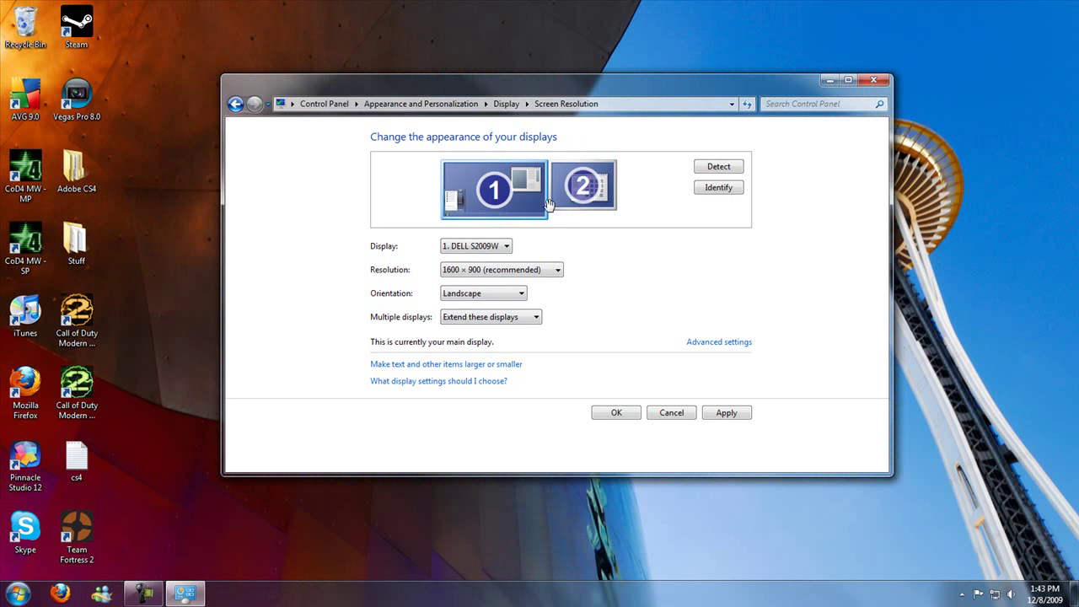
left_click(558, 197)
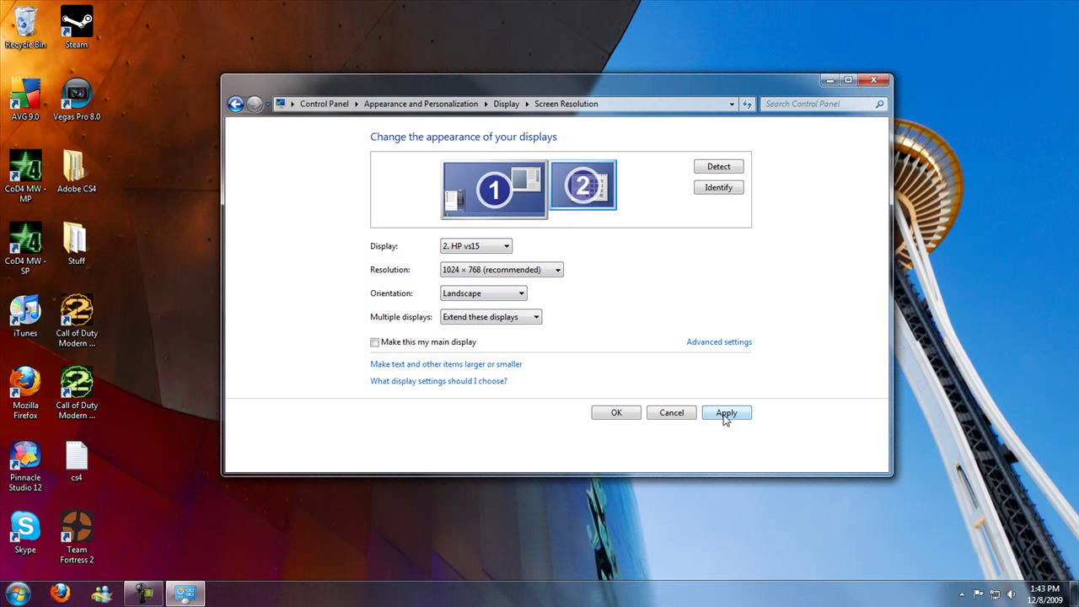
- With display 1 selected, apply the arrangement with OK and close Control Panel
left_click(514, 207)
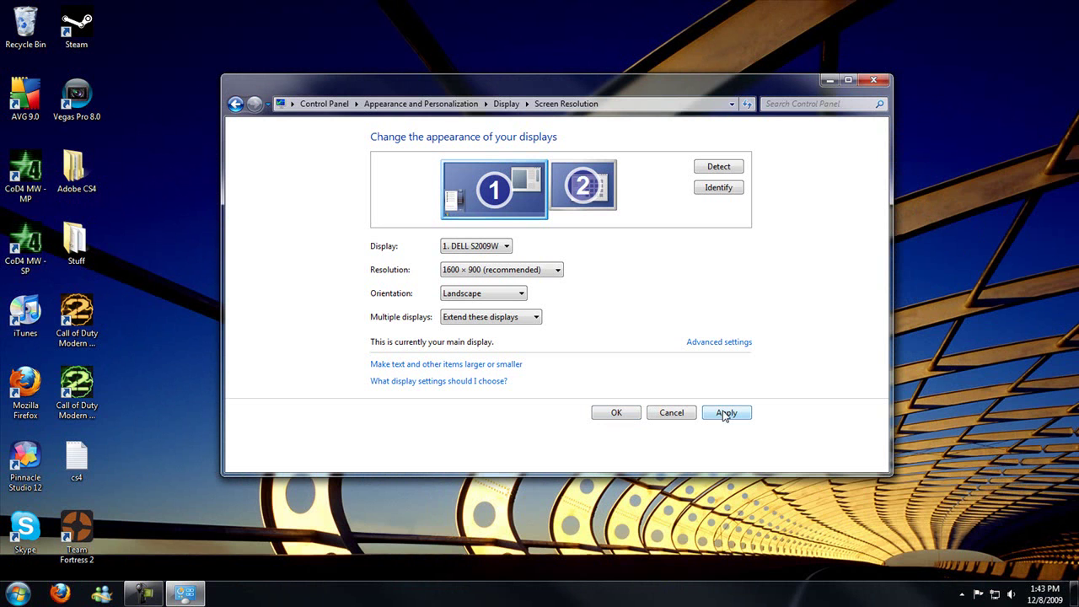
left_click(616, 412)
left_click(872, 80)
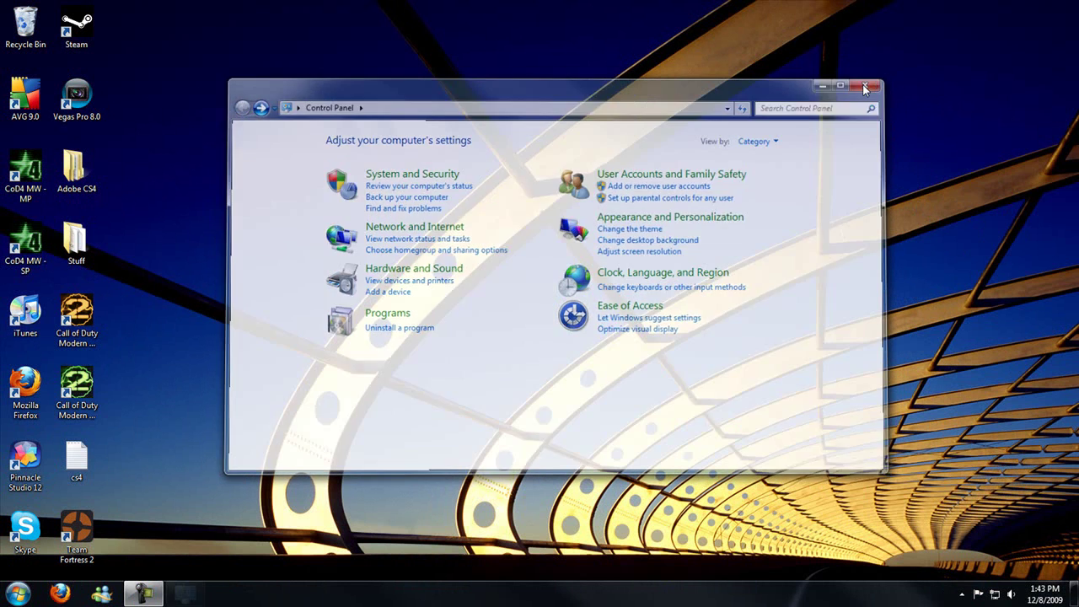
left_click_drag(400, 130, 585, 287)
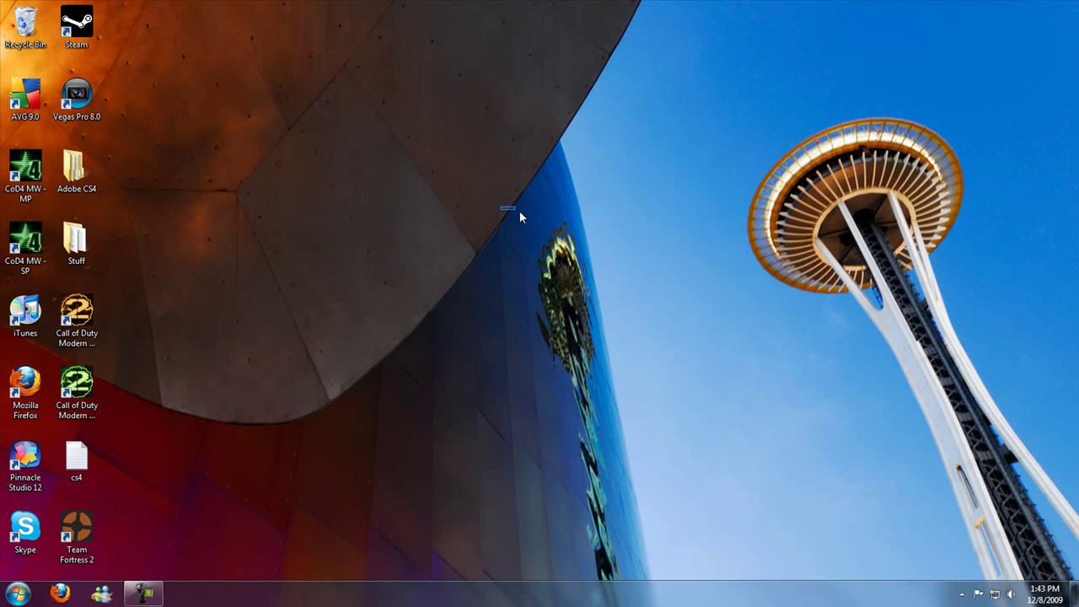
left_click_drag(501, 211, 591, 212)
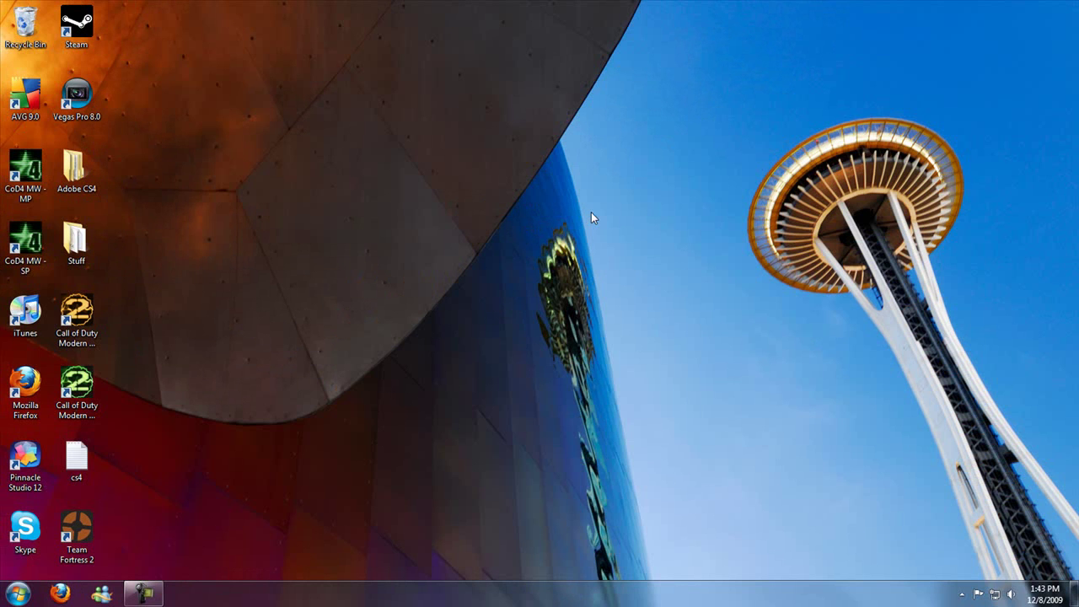